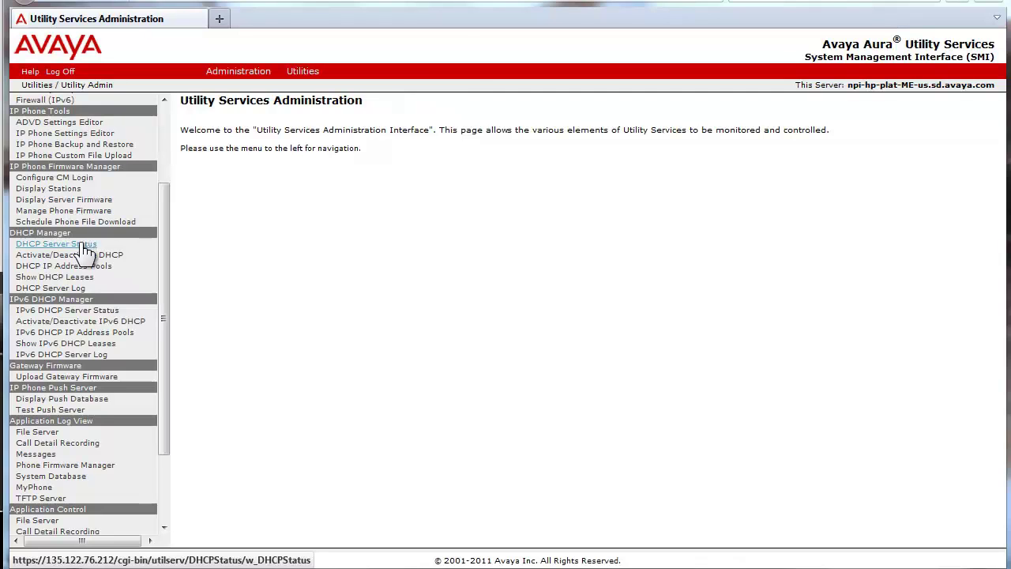
# - Review the IPv4 DHCP server's status, service control, lease and log pages
pyautogui.click(82, 245)
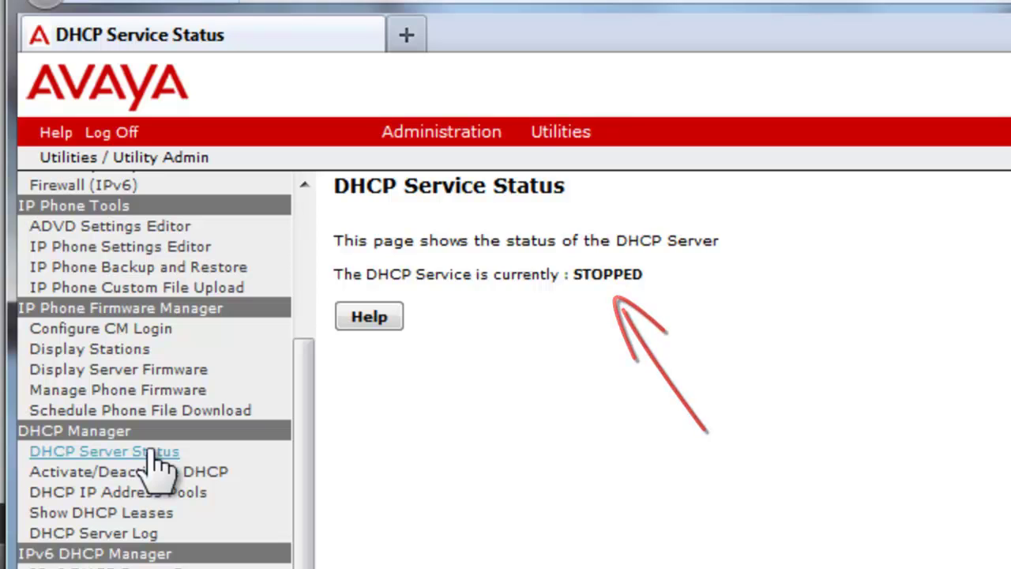
pyautogui.click(144, 472)
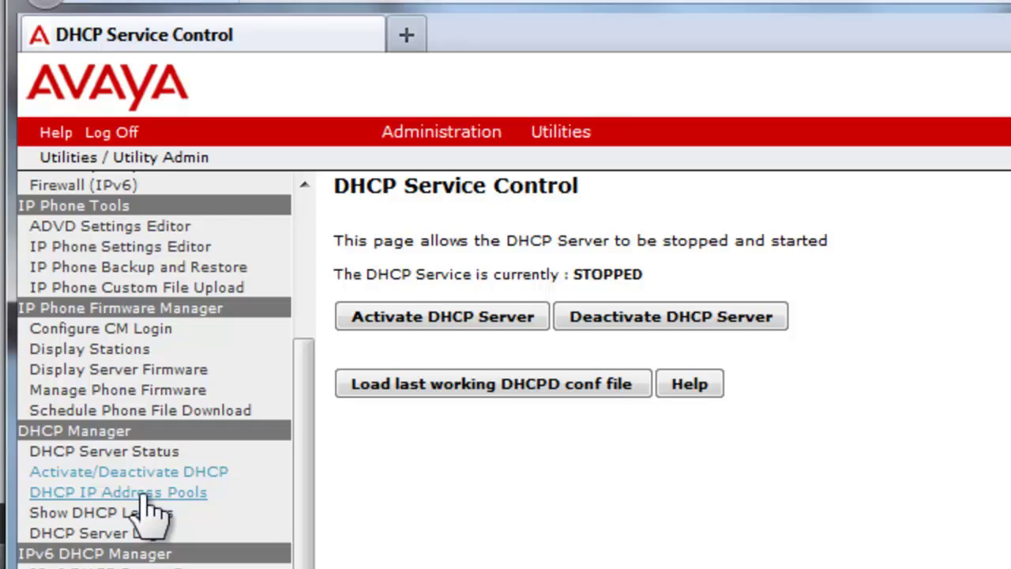
pyautogui.click(136, 512)
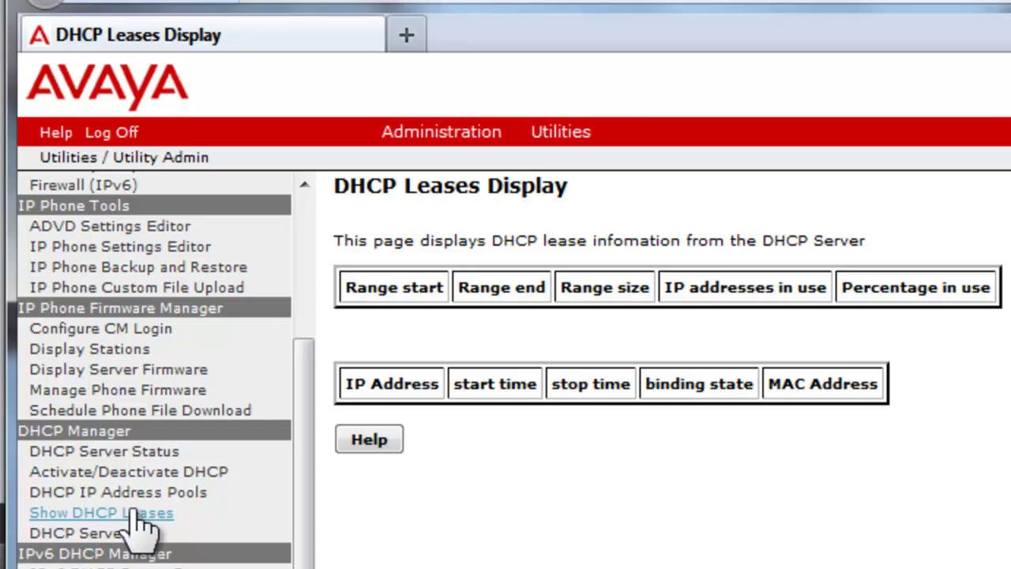
pyautogui.click(119, 534)
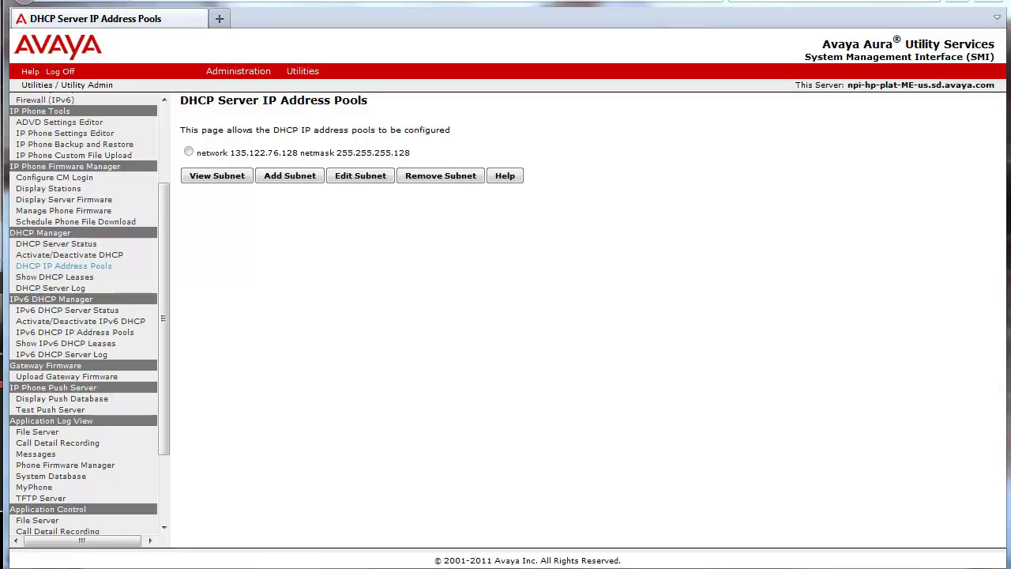
# - Add a subnet for network 135.122.76.128, netmask 255.255.255.128, with the address pool range 135.122.76.240 to 135.122.76.254
pyautogui.click(190, 151)
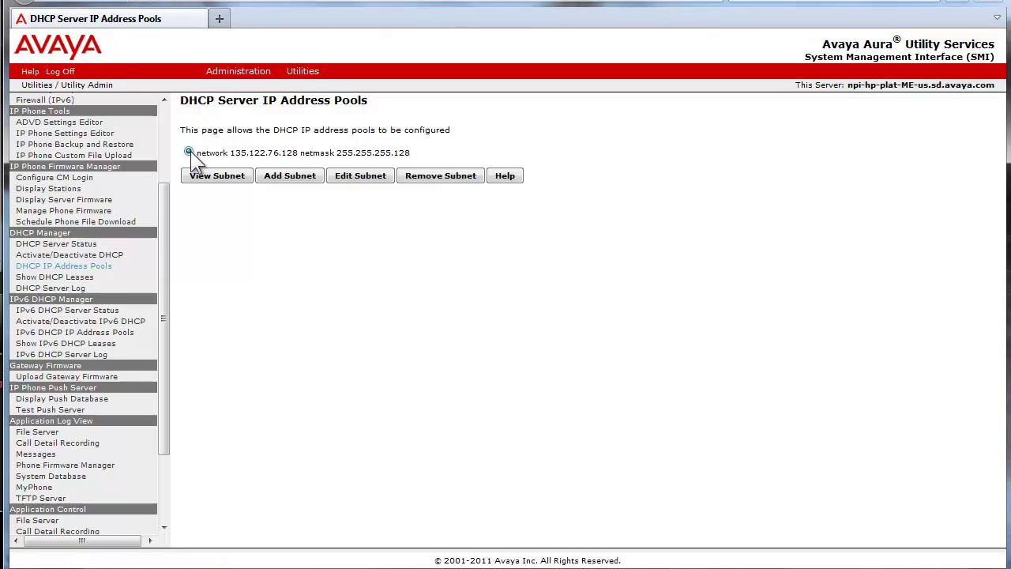
pyautogui.click(296, 177)
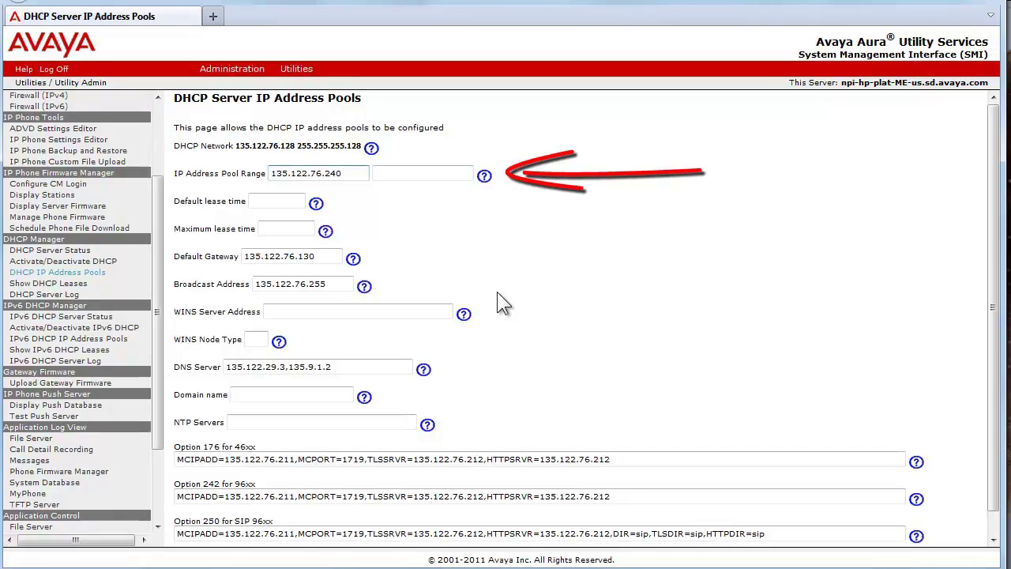
pyautogui.write('135.122.76.254')
pyautogui.press('Tab')
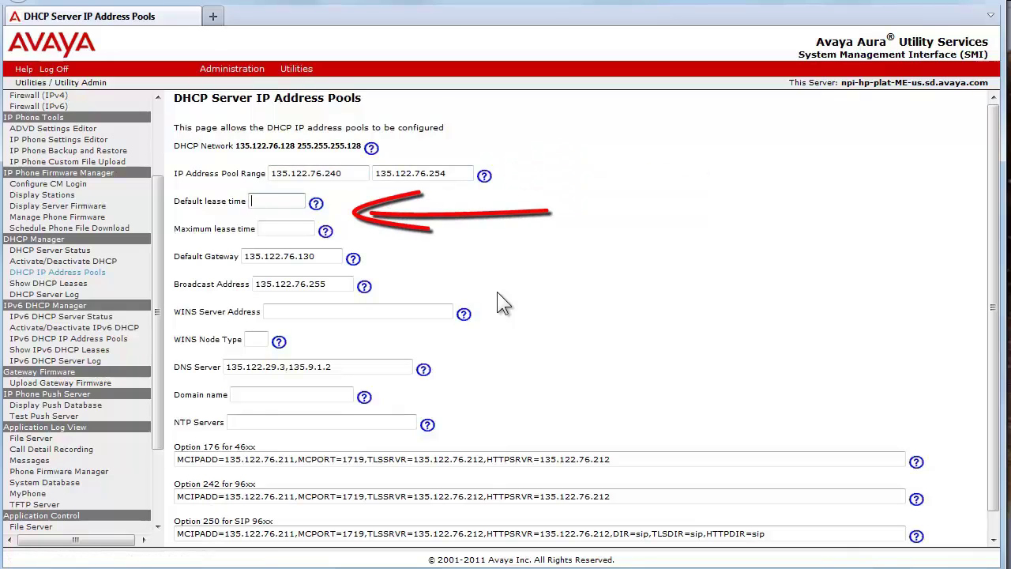
# - Set the subnet's default lease time to 14400 and its maximum lease time to 28800
pyautogui.write('144')
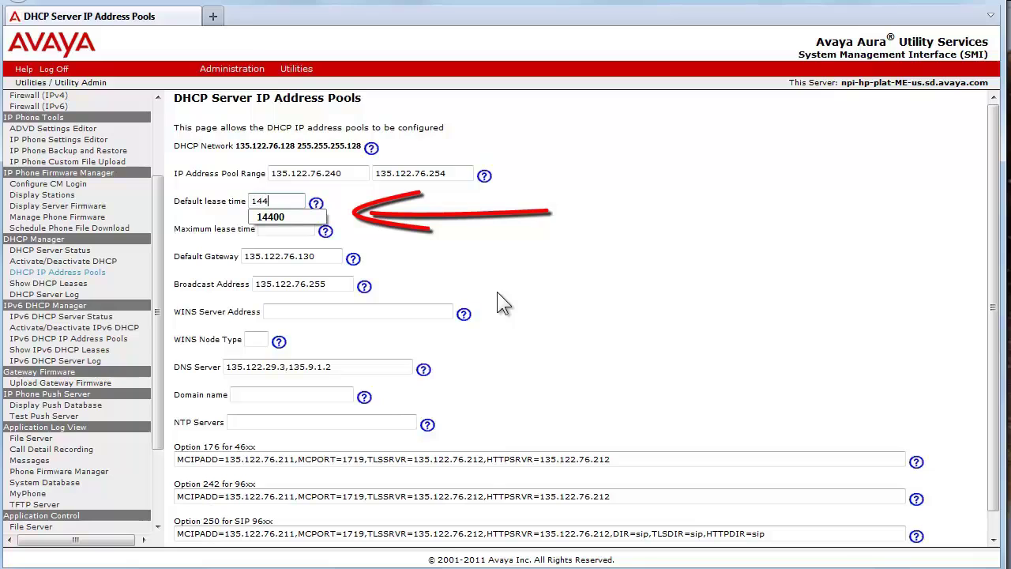
pyautogui.write('00')
pyautogui.press('Tab')
pyautogui.press('Tab')
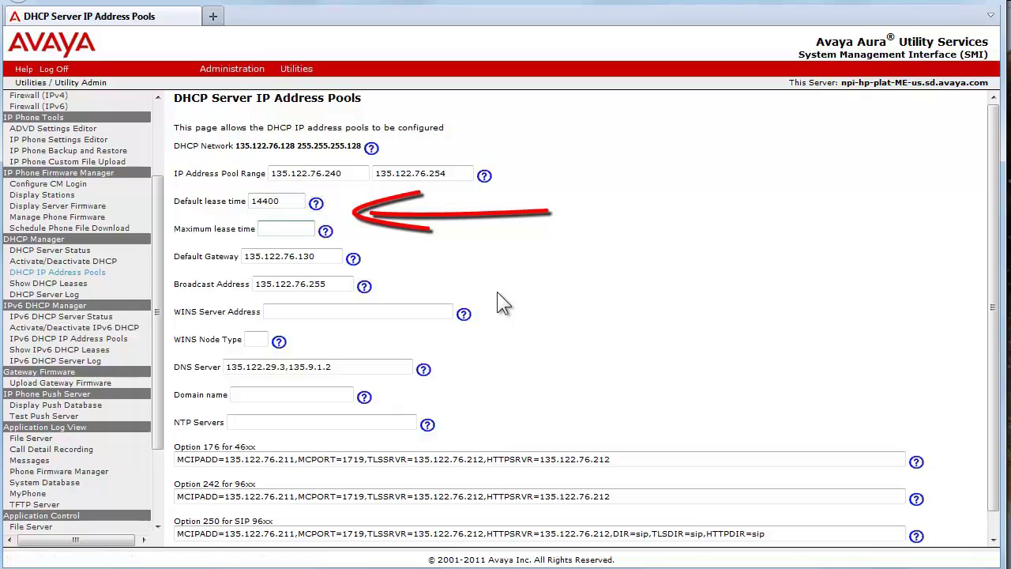
pyautogui.write('28800')
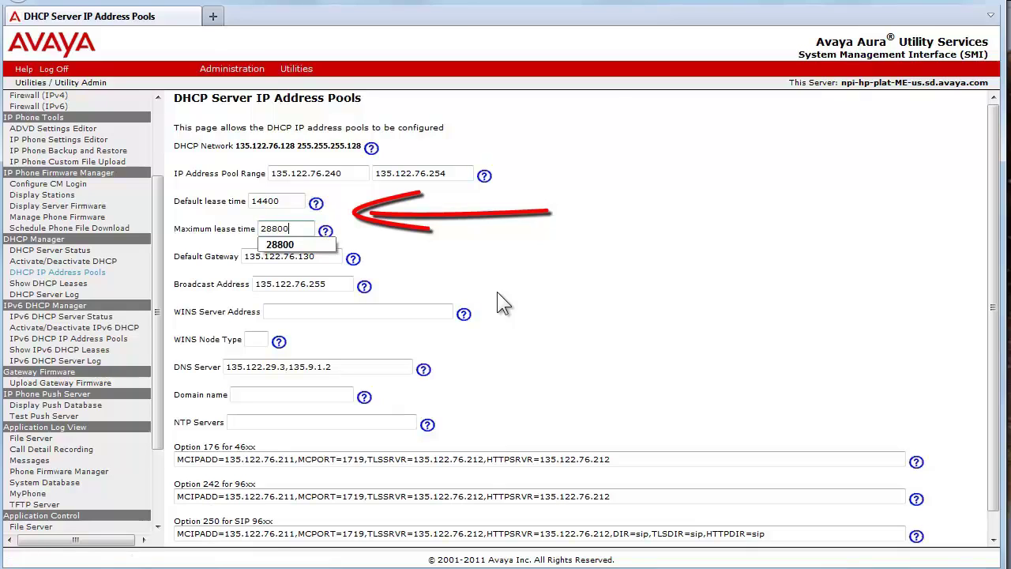
pyautogui.press('Tab')
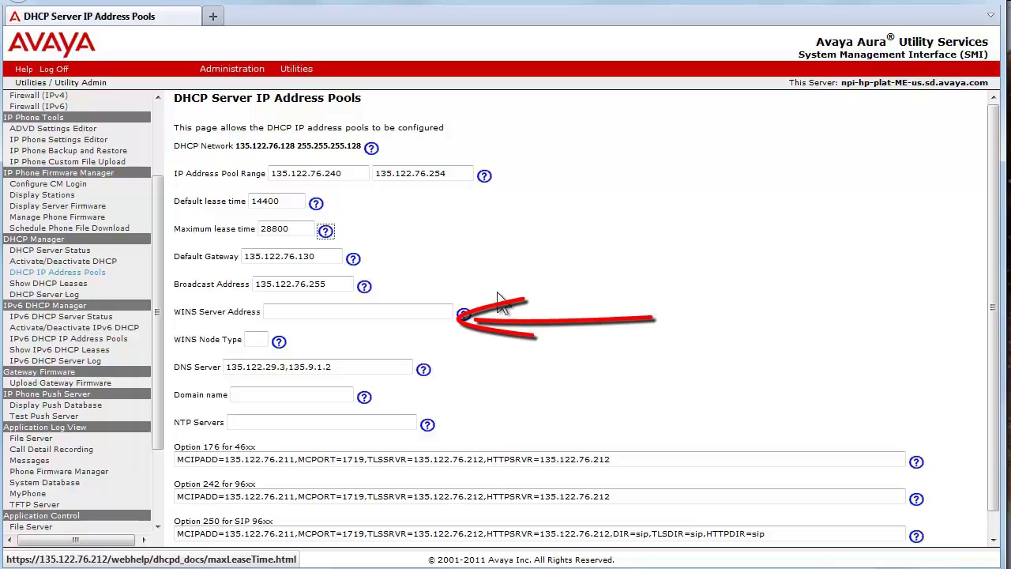
# - Set the subnet's domain name to sd.avaya.com, leaving the gateway, broadcast, WINS and DNS entries as they are
pyautogui.press('Tab')
pyautogui.press('Tab')
pyautogui.press('Tab')
pyautogui.press('Tab')
pyautogui.press('Tab')
pyautogui.press('Tab')
pyautogui.press('Tab')
pyautogui.press('Tab')
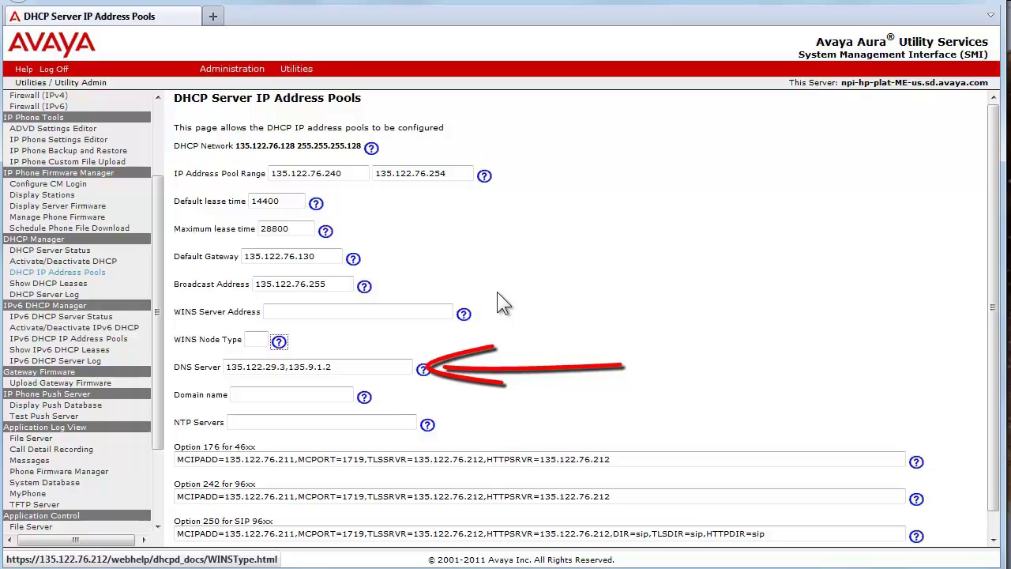
pyautogui.press('Tab')
pyautogui.press('Tab')
pyautogui.press('Tab')
pyautogui.write('sd.avaya.com')
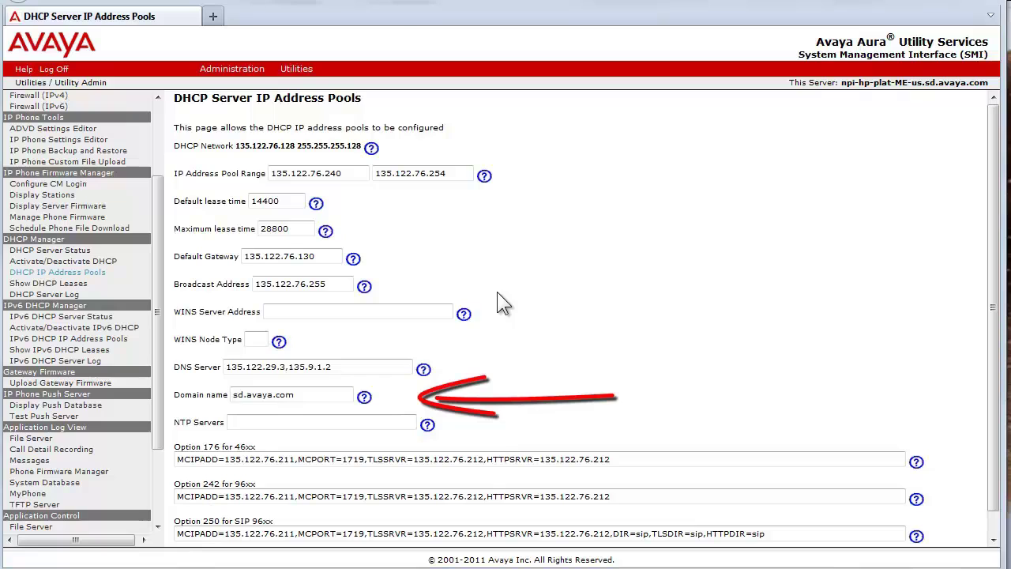
# - Set the NTP server to 135.9.65.147 and commit the subnet changes with a DHCPD restart
pyautogui.press('Tab')
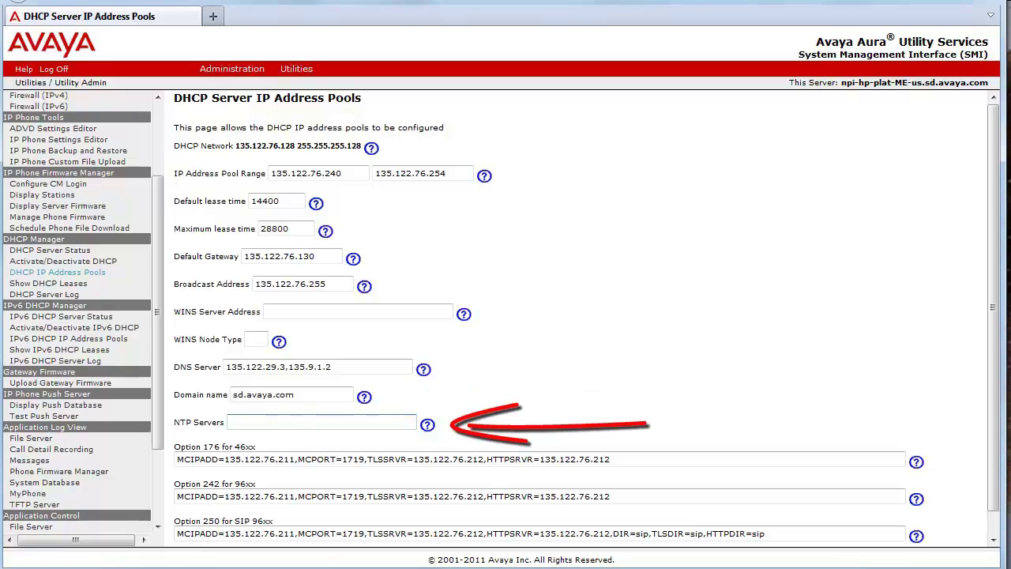
pyautogui.write('135.9.65.147')
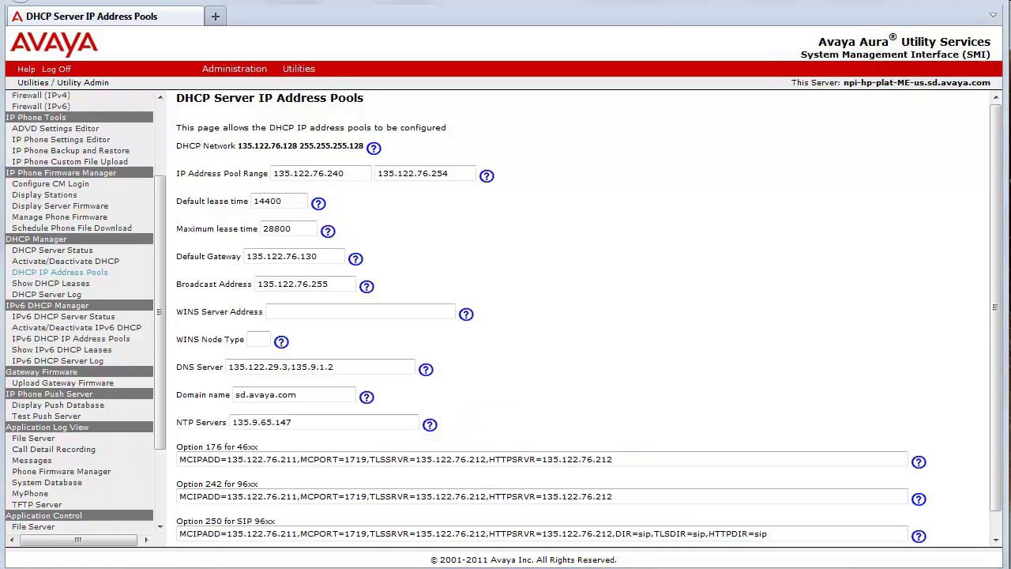
pyautogui.scroll(-2, 537, 315)
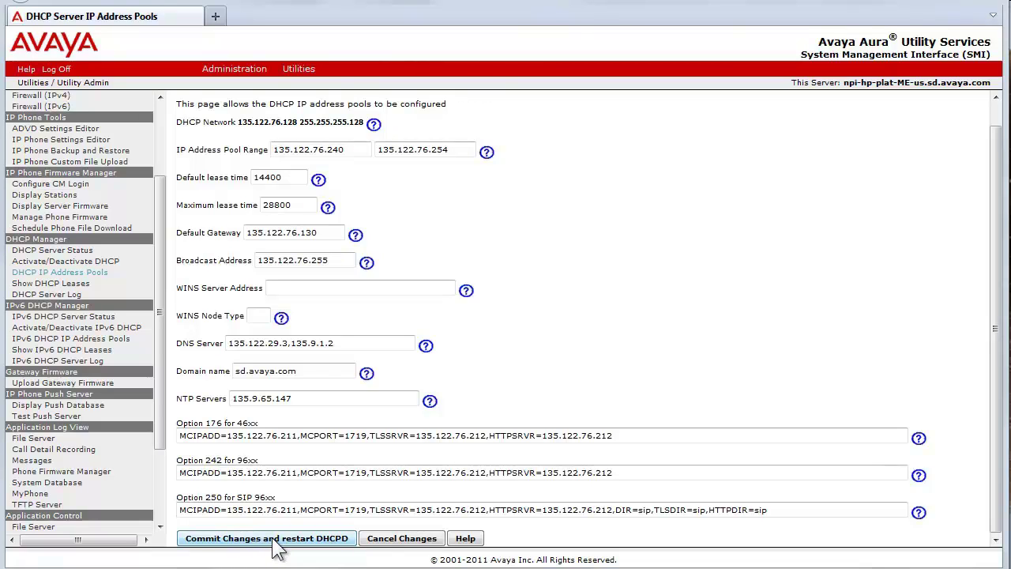
pyautogui.click(272, 540)
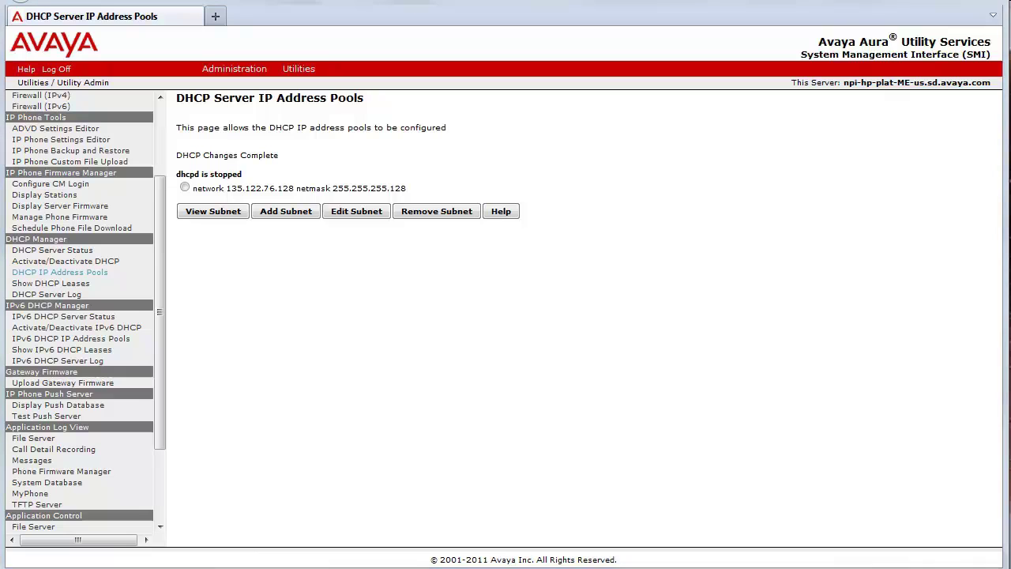
# - Activate the IPv4 DHCP server from its service control page
pyautogui.scroll(-1, 90, 266)
pyautogui.click(90, 256)
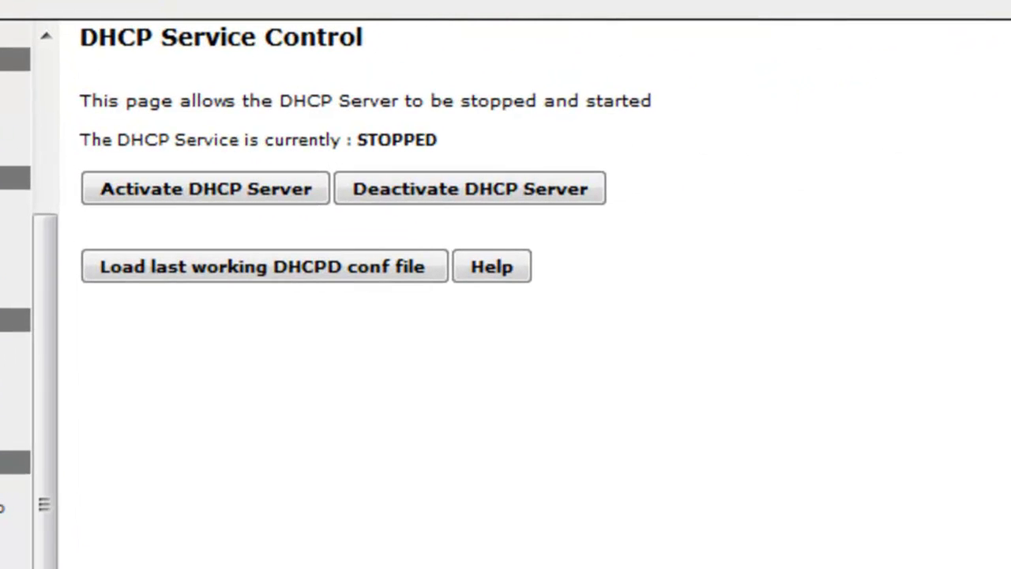
pyautogui.click(220, 195)
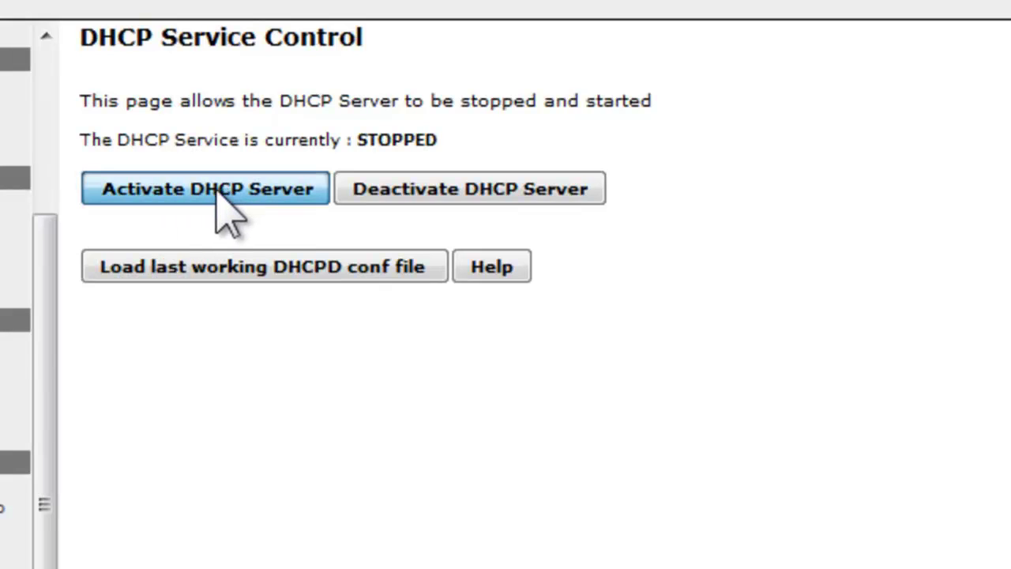